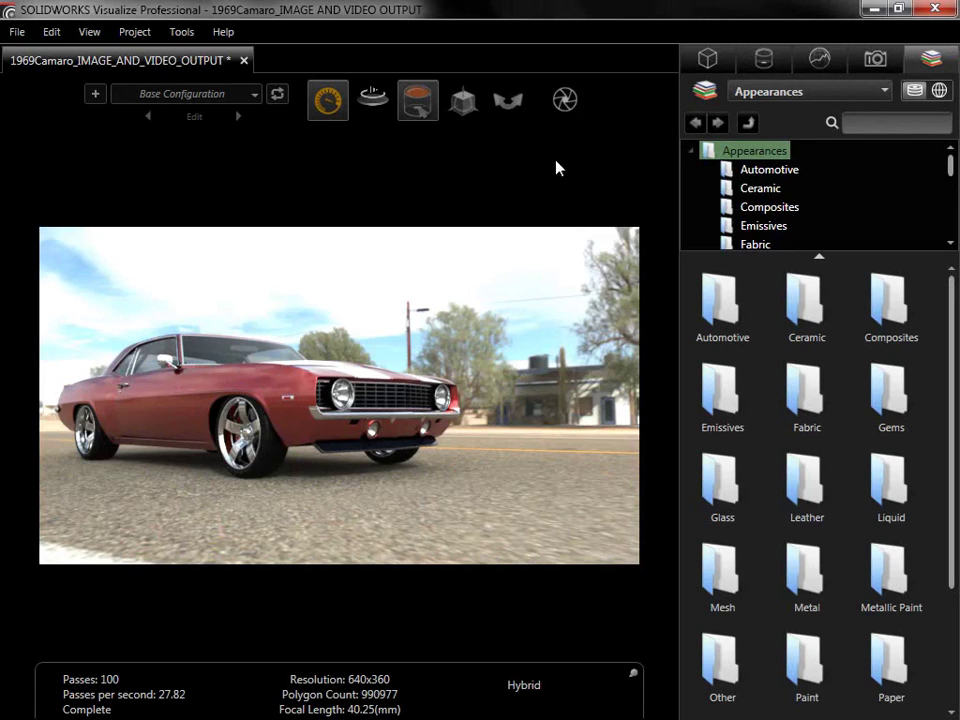
# Open Output Tools via Snapshot to show JPEG output 1969Camaro_IMAGE_AND_VIDEO_OUTPUT.jpg
pyautogui.moveTo(566, 108)
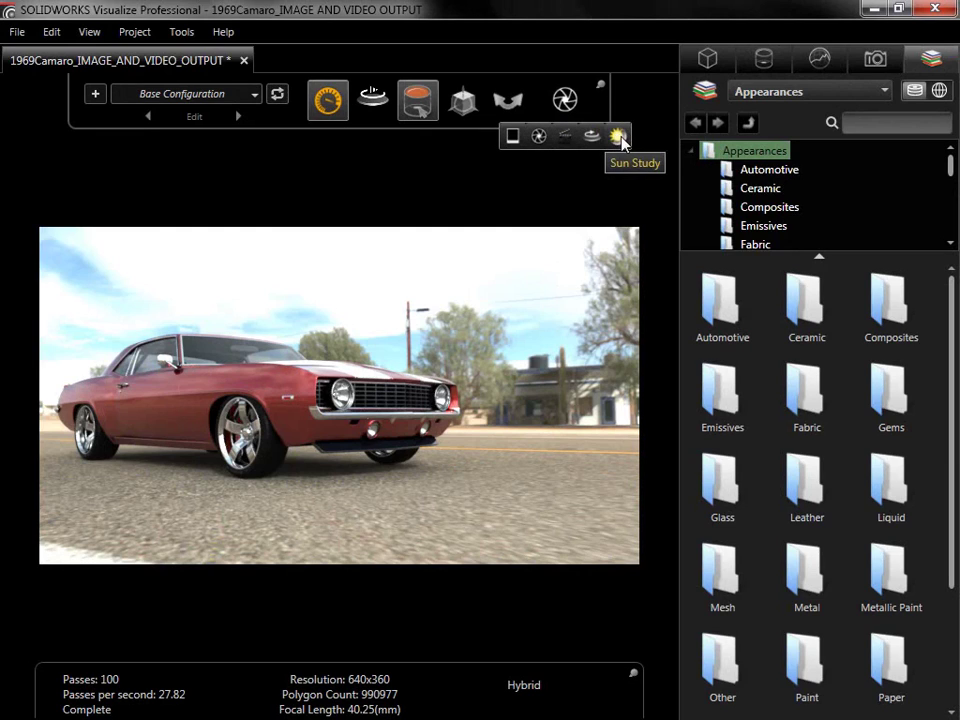
pyautogui.click(512, 137)
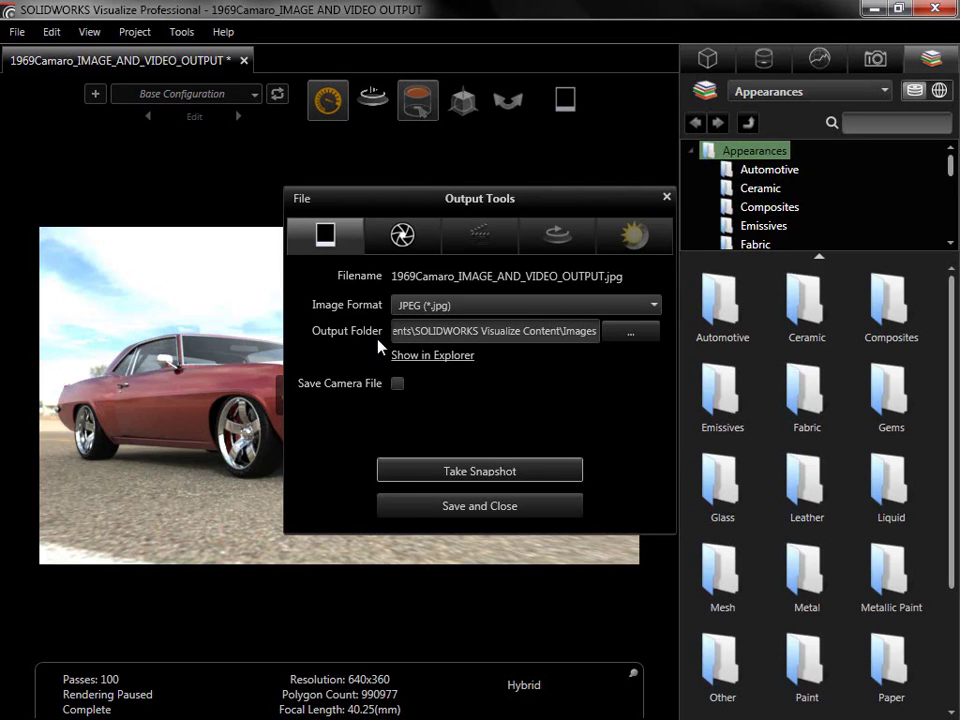
# Compare the renderers in the Render settings, choose Accurate and keep Quality mode at 1920x1080
pyautogui.click(399, 240)
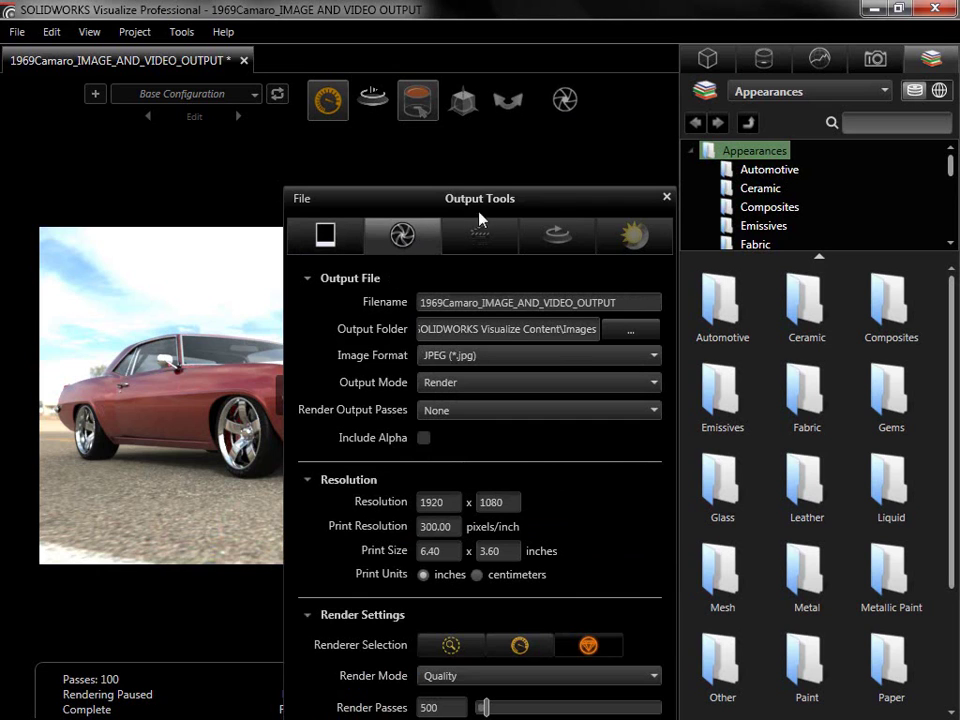
pyautogui.moveTo(541, 195); pyautogui.dragTo(555, 48)
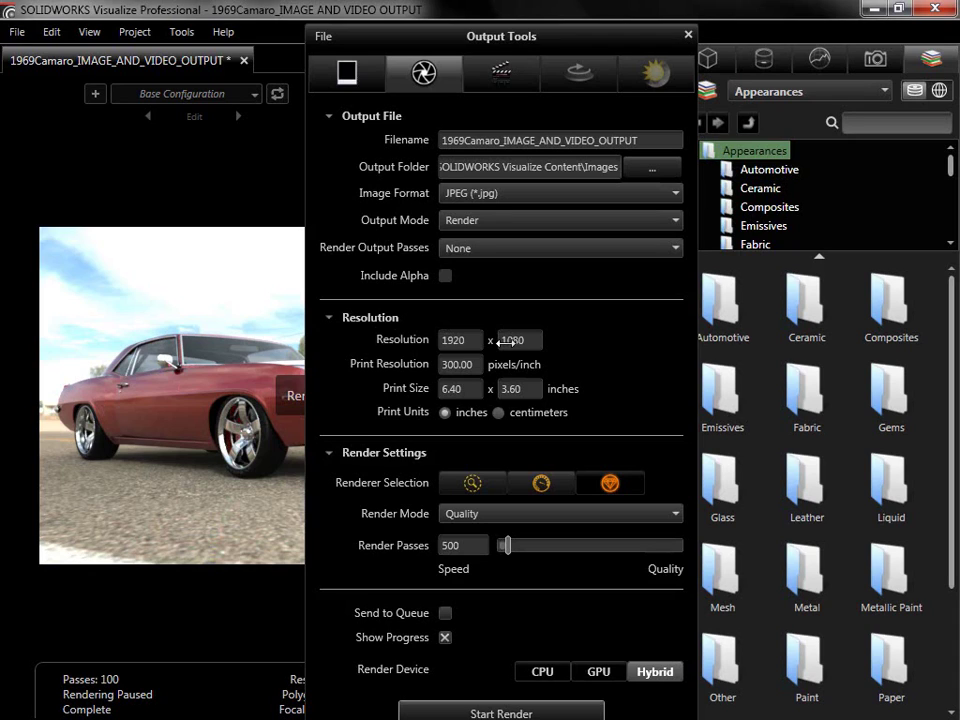
pyautogui.click(474, 484)
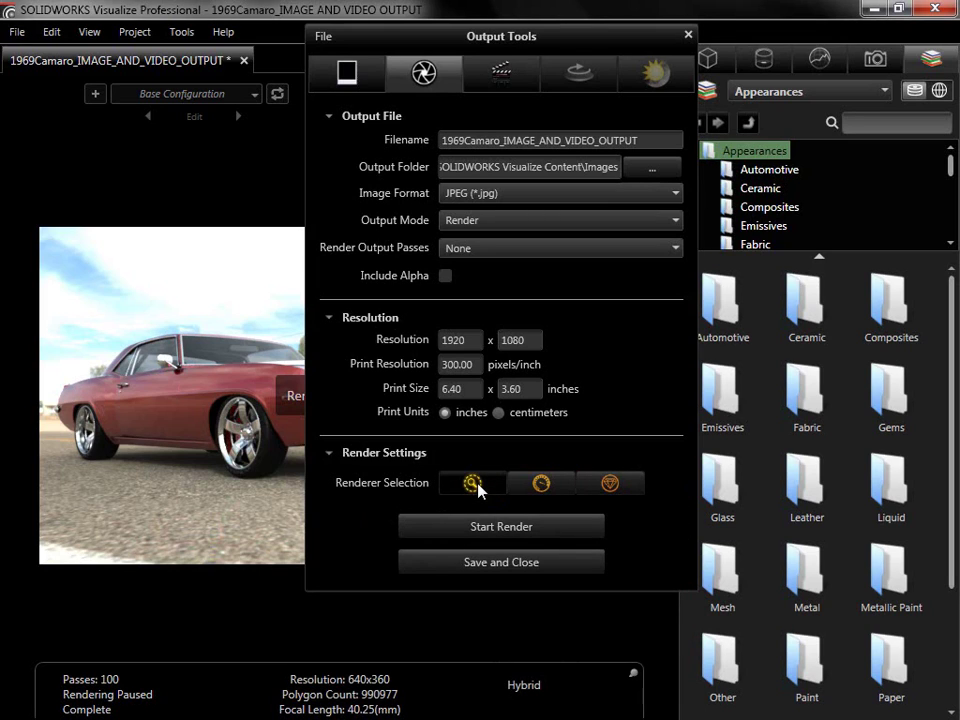
pyautogui.click(552, 488)
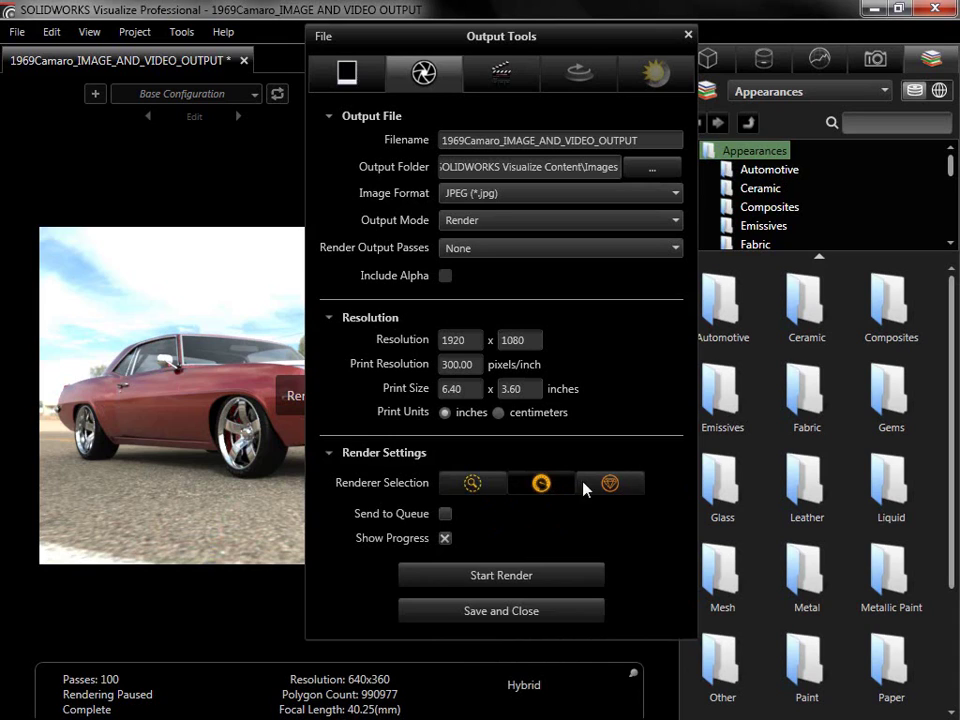
pyautogui.click(597, 487)
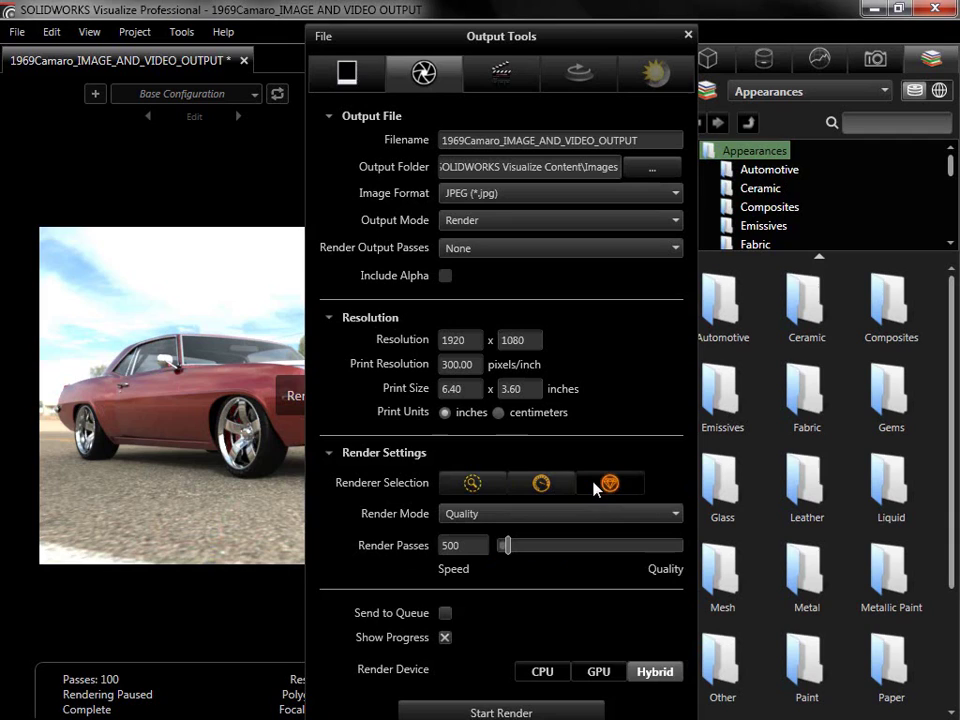
pyautogui.click(652, 516)
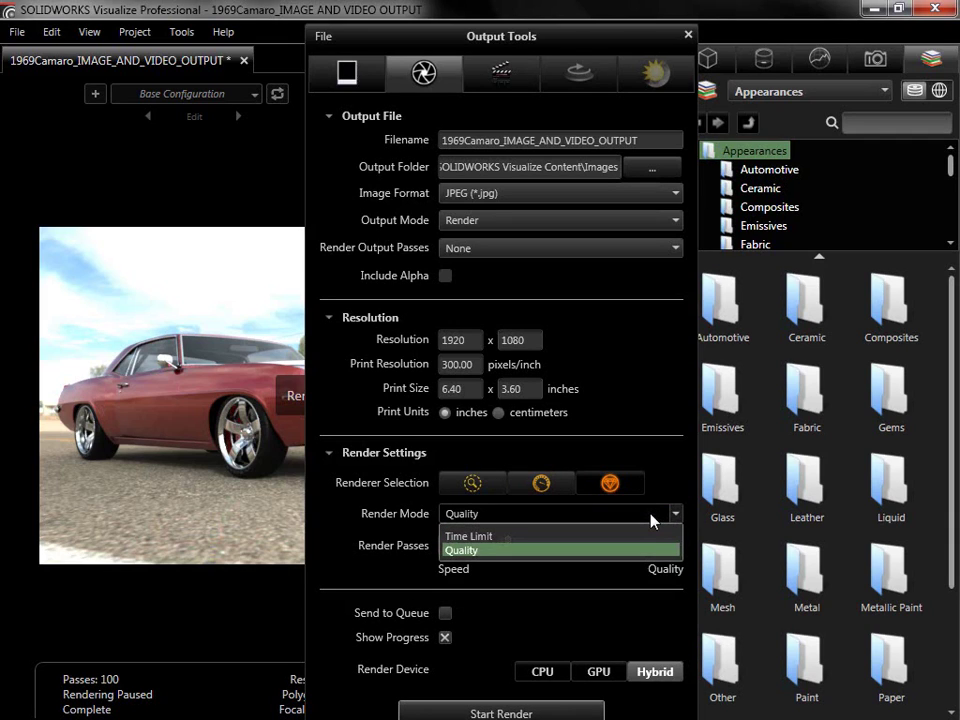
pyautogui.click(645, 549)
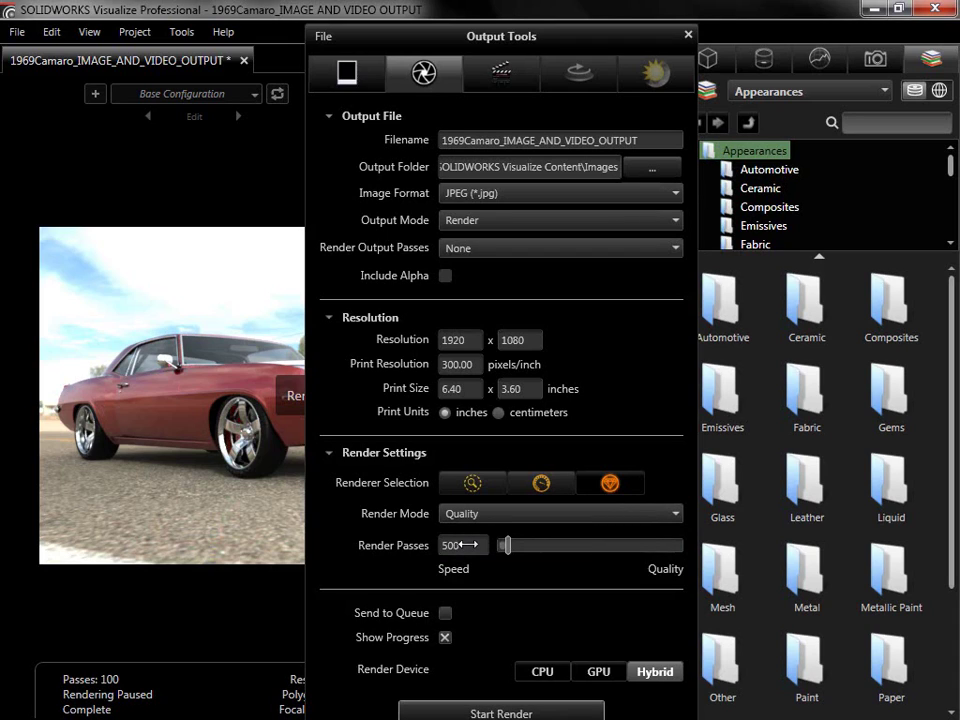
# In the Animation settings, enable Create Movie and keep MPEG-4 (*.mp4) at 30 fps
pyautogui.click(521, 90)
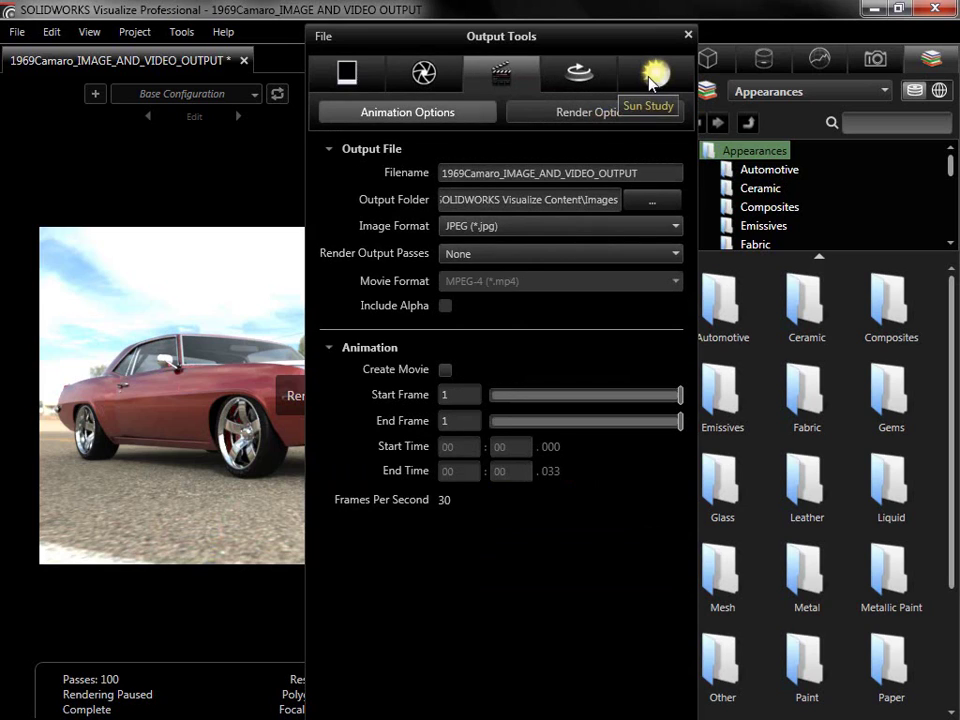
pyautogui.click(524, 118)
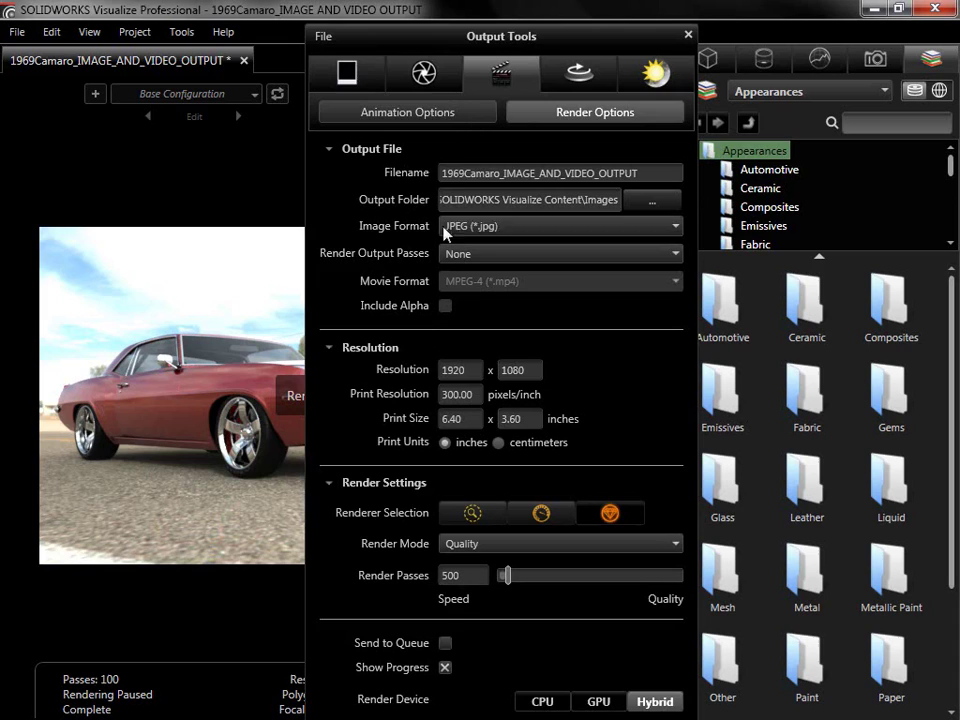
pyautogui.click(467, 116)
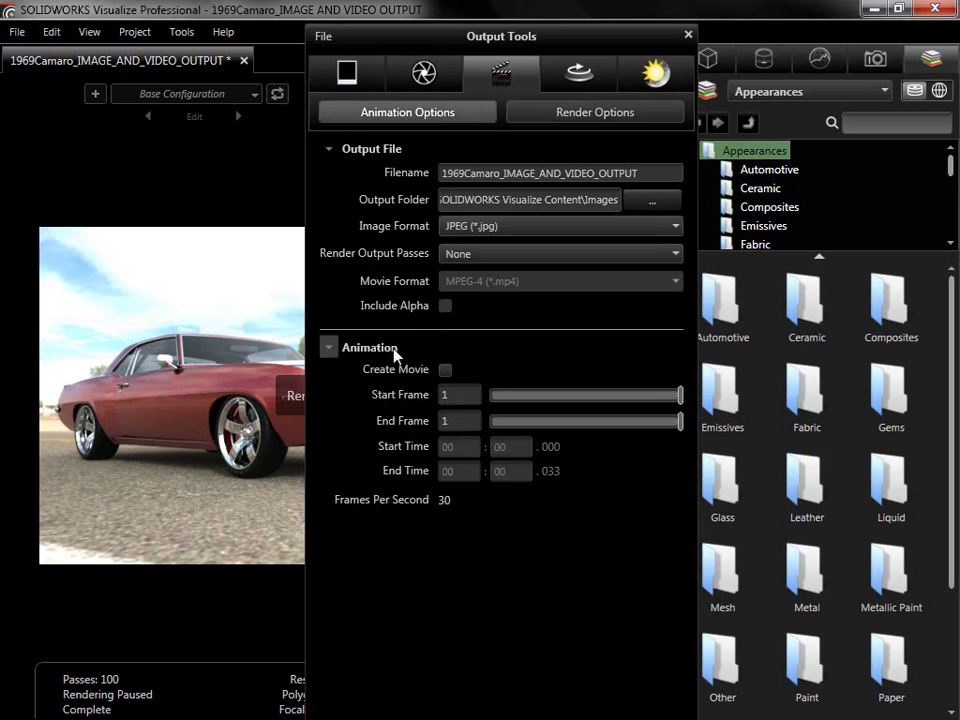
pyautogui.click(445, 370)
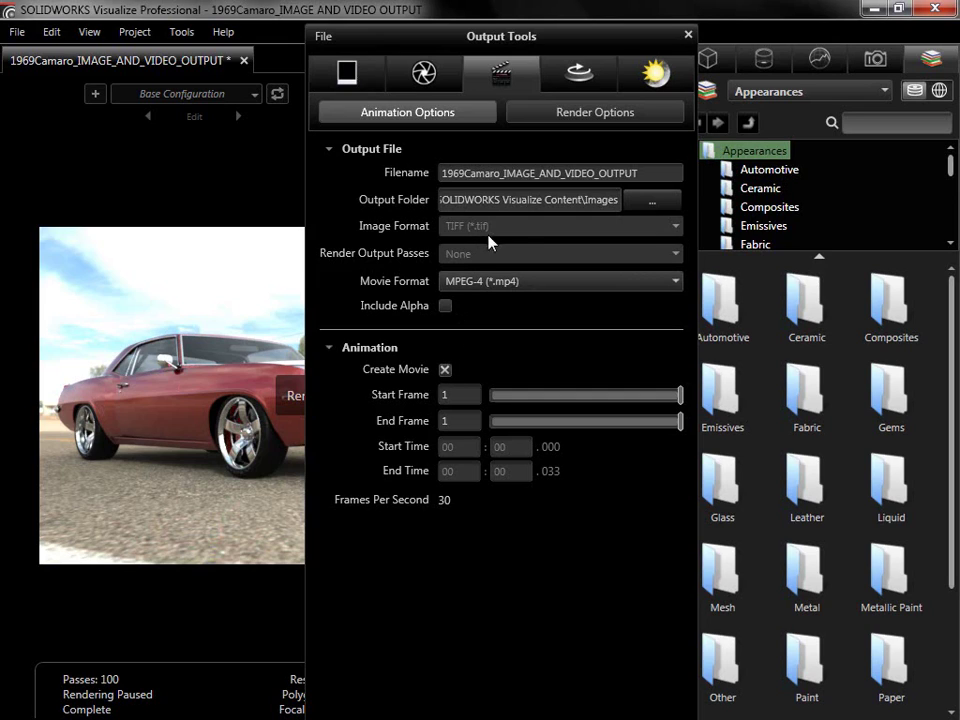
pyautogui.click(603, 282)
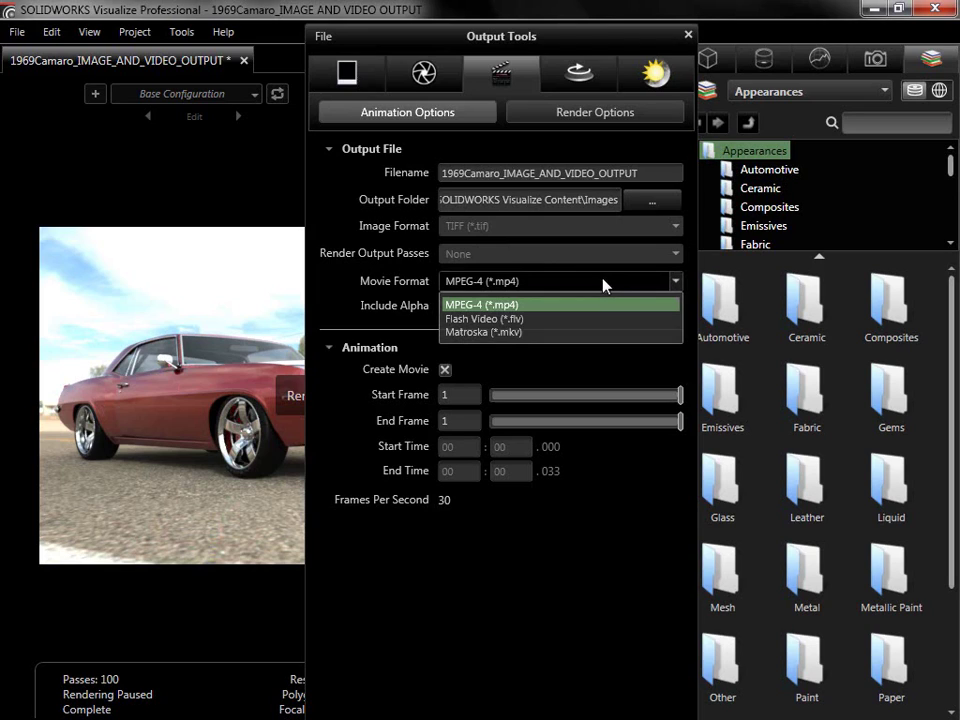
pyautogui.click(603, 284)
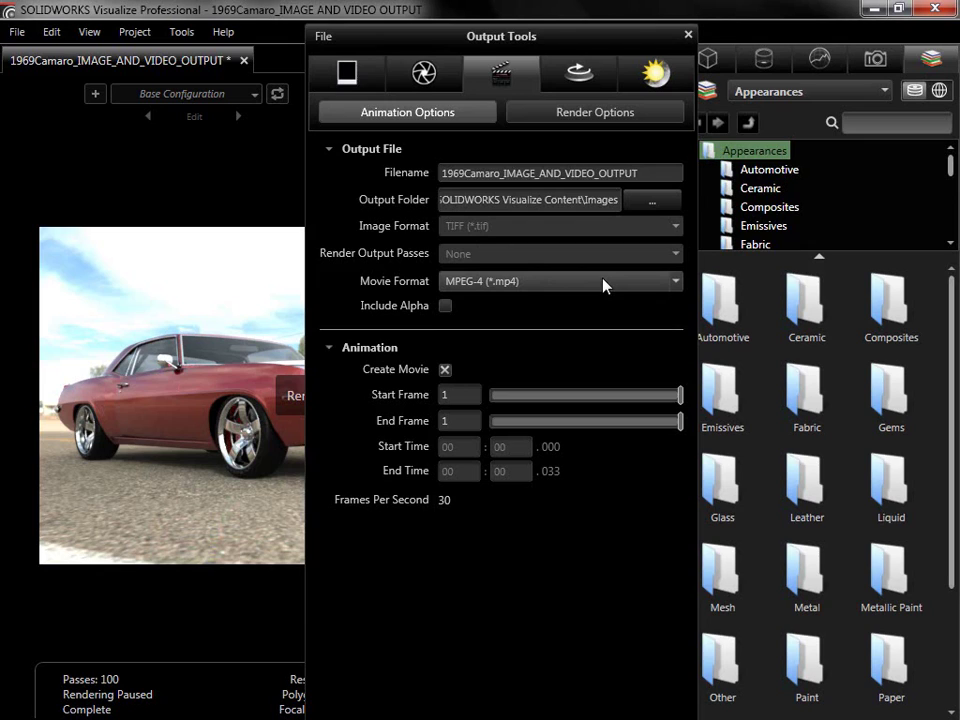
# Change the Turntable animation's Number of Frames from 60 to 150
pyautogui.click(593, 88)
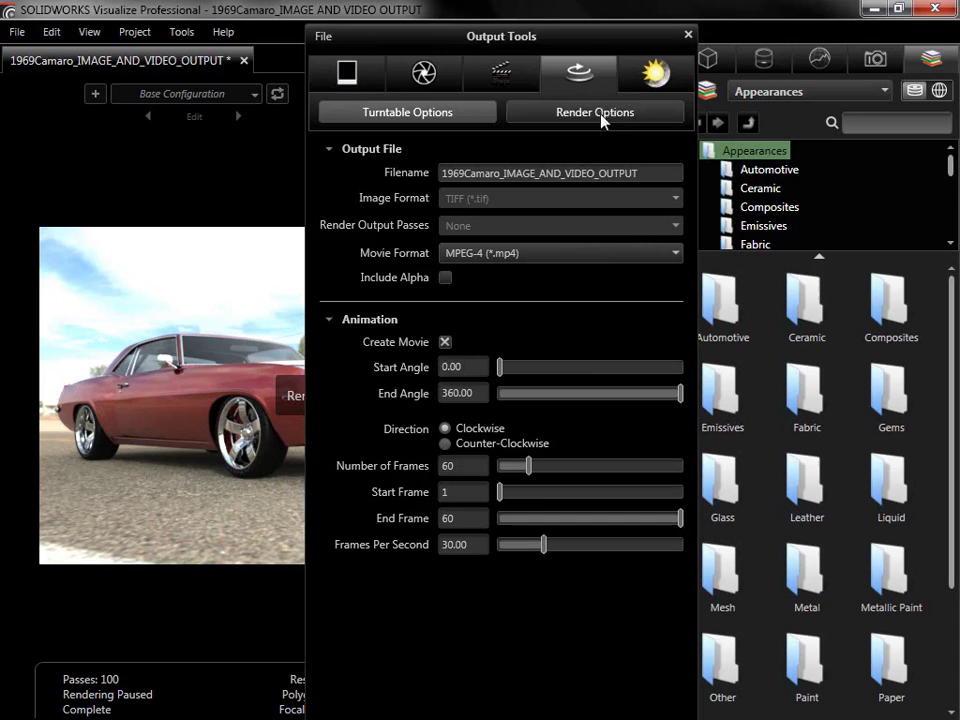
pyautogui.click(638, 78)
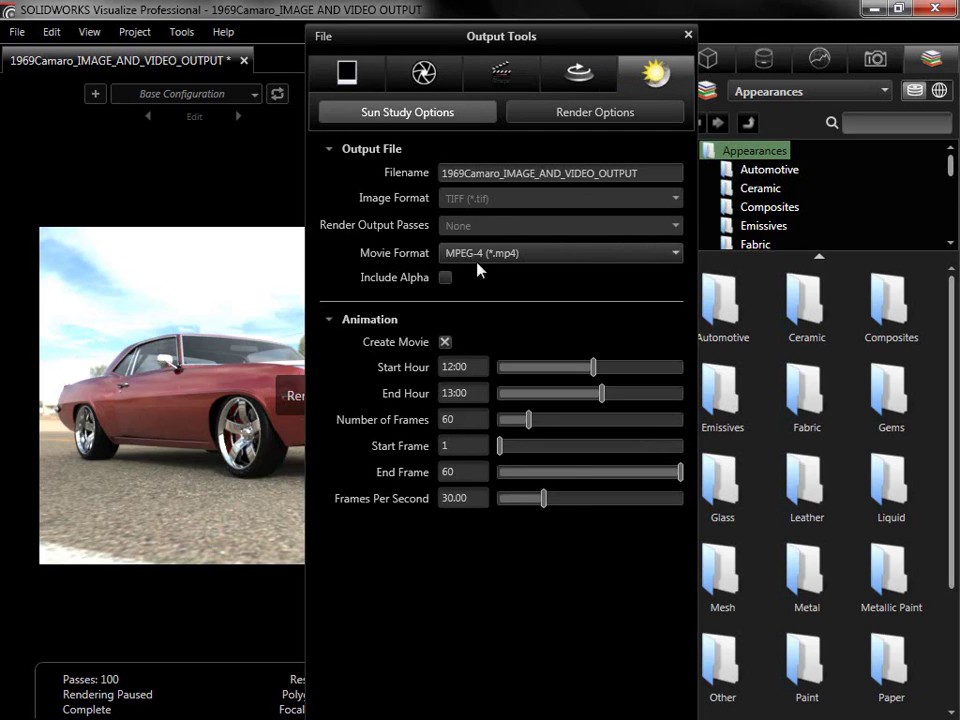
pyautogui.click(579, 72)
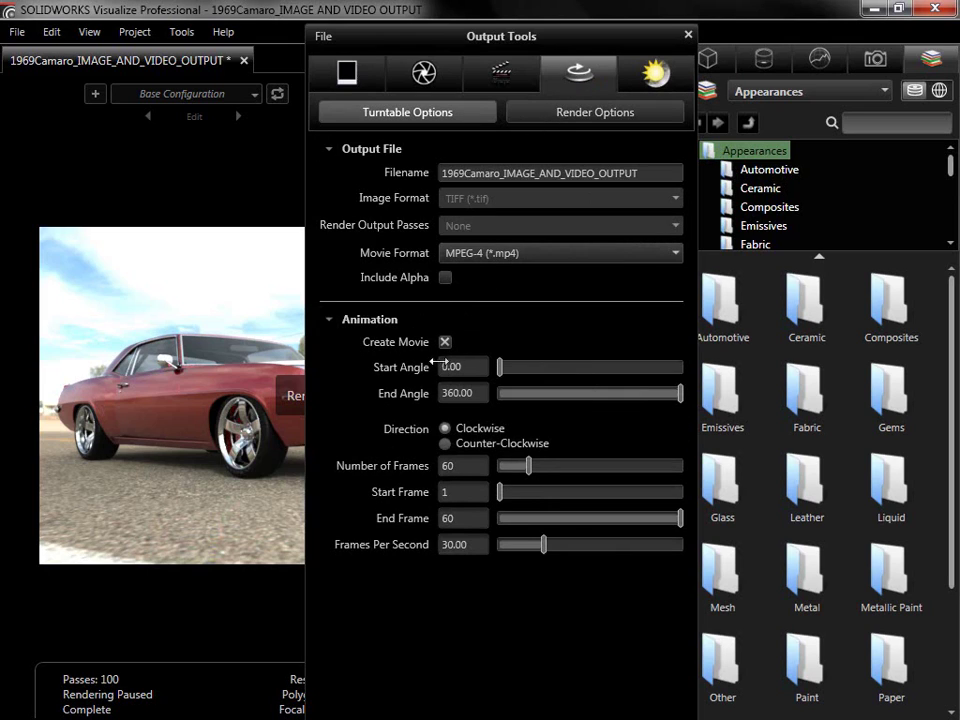
pyautogui.doubleClick(459, 461)
pyautogui.write('150')
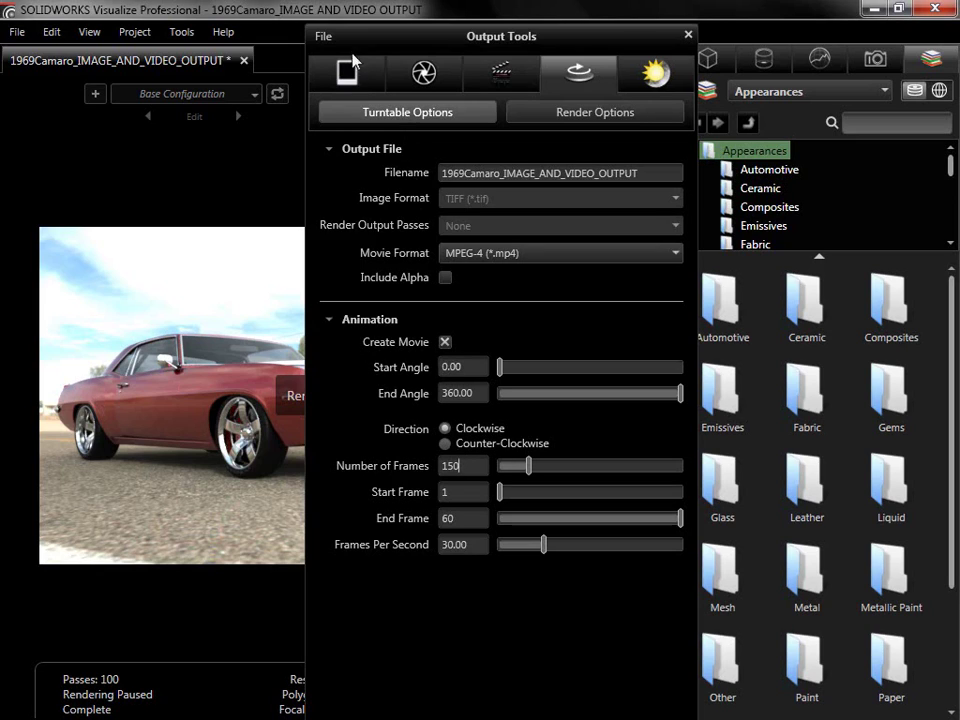
# Save the current output settings as a new render profile named 'Turntable'
pyautogui.click(323, 37)
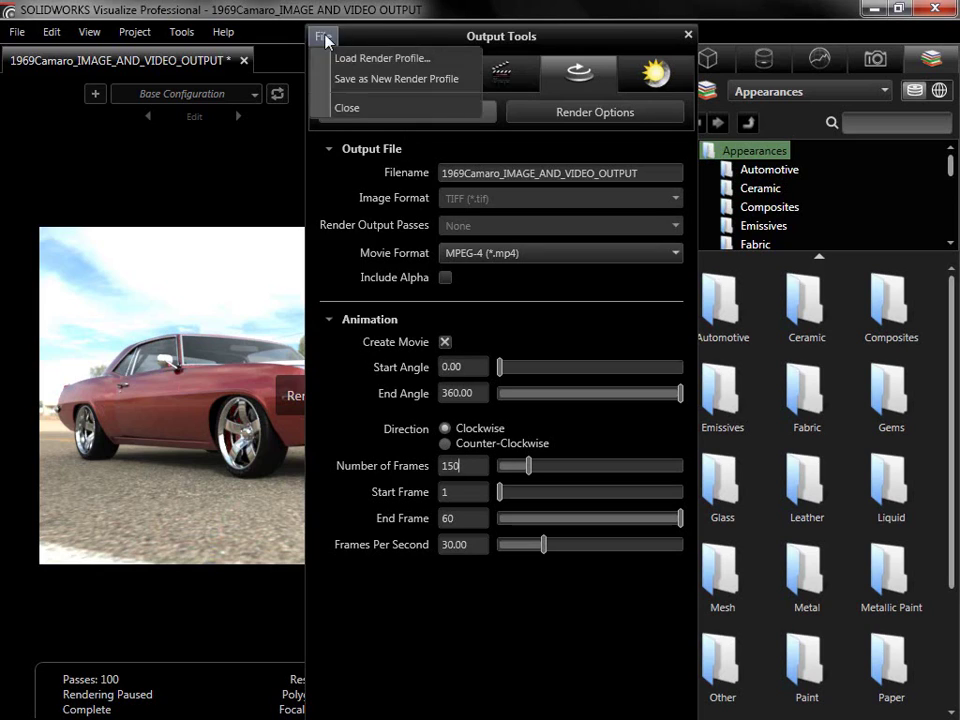
pyautogui.click(371, 80)
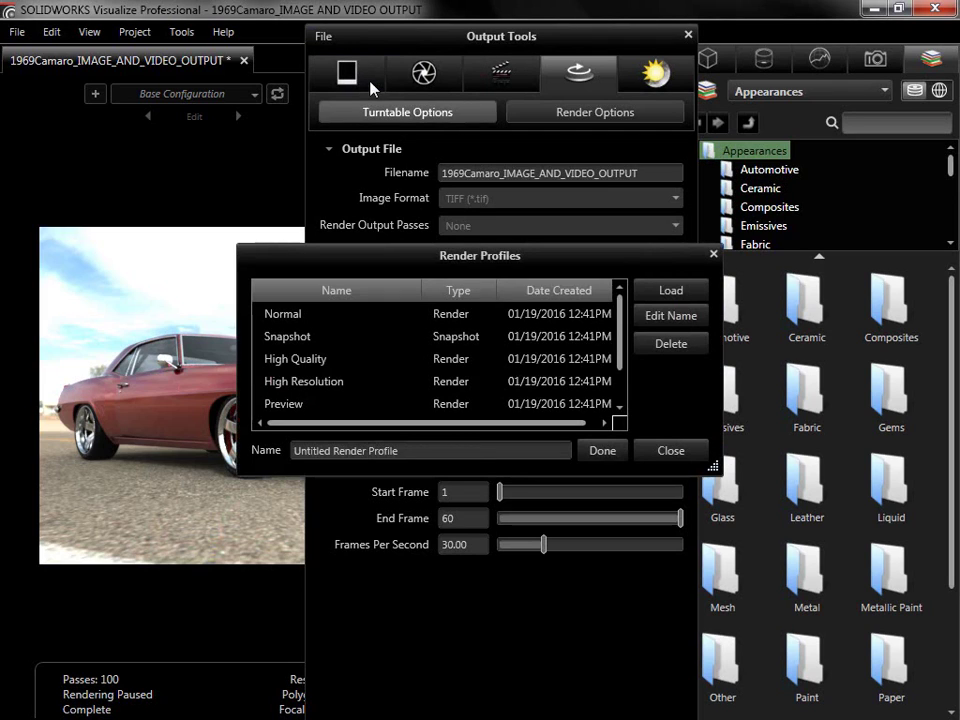
pyautogui.moveTo(404, 450); pyautogui.dragTo(292, 452)
pyautogui.write('Turntabl')
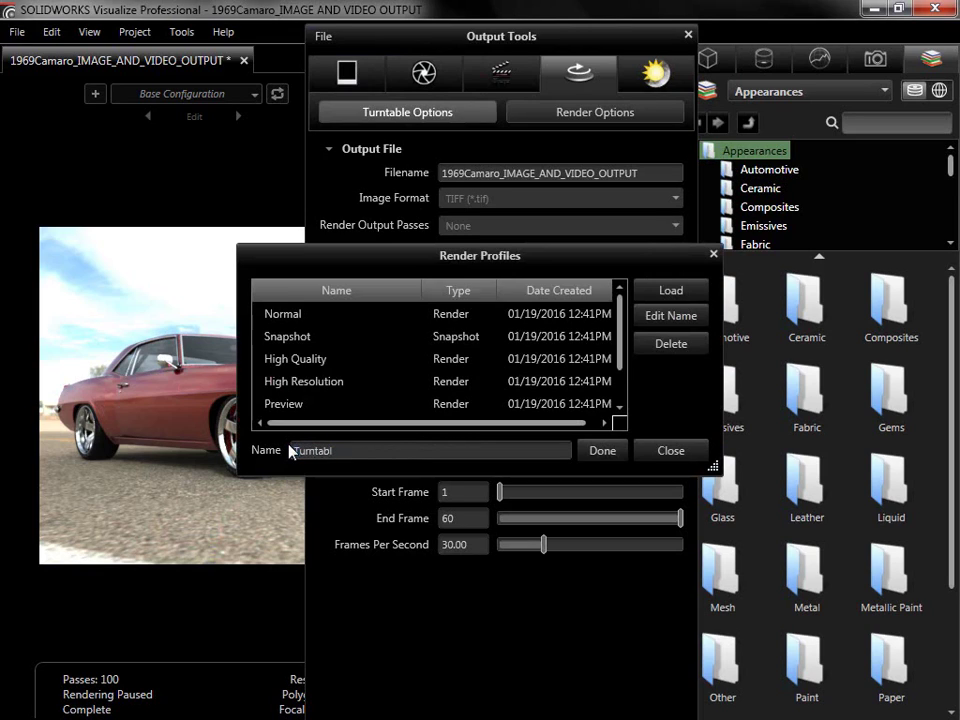
pyautogui.write('e')
pyautogui.click(617, 453)
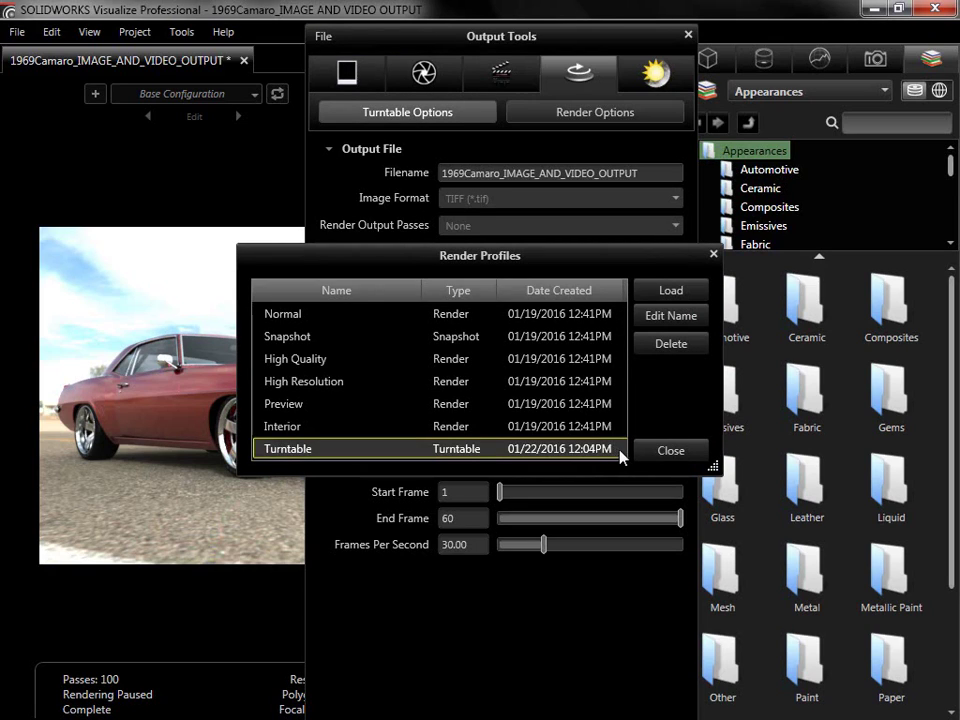
pyautogui.click(662, 452)
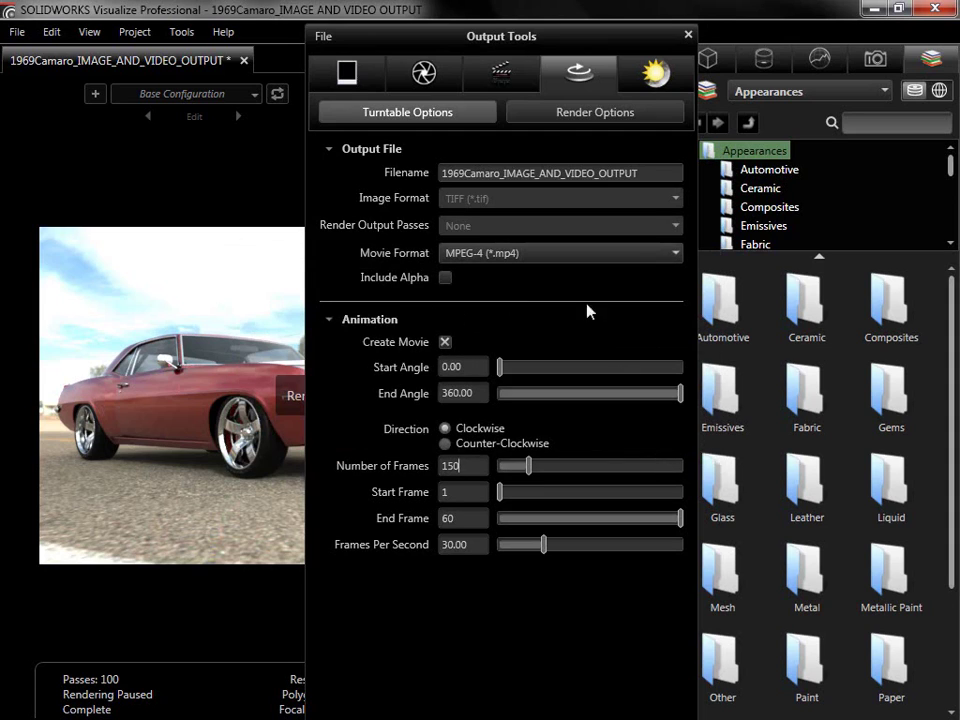
# Load the Turntable render profile so the end frame reads 150
pyautogui.click(323, 36)
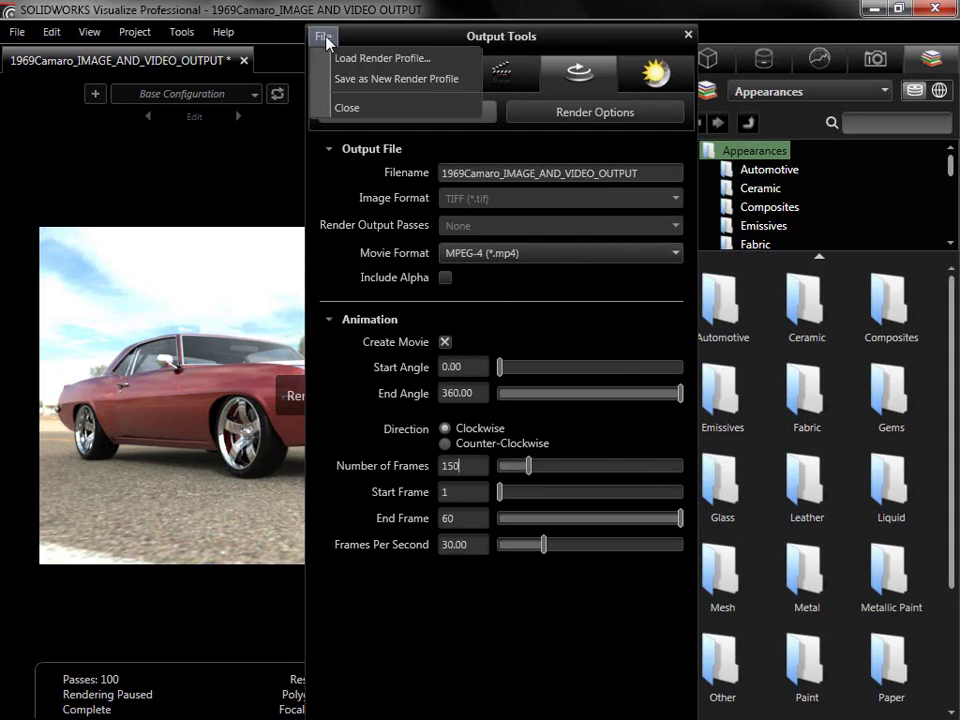
pyautogui.click(433, 66)
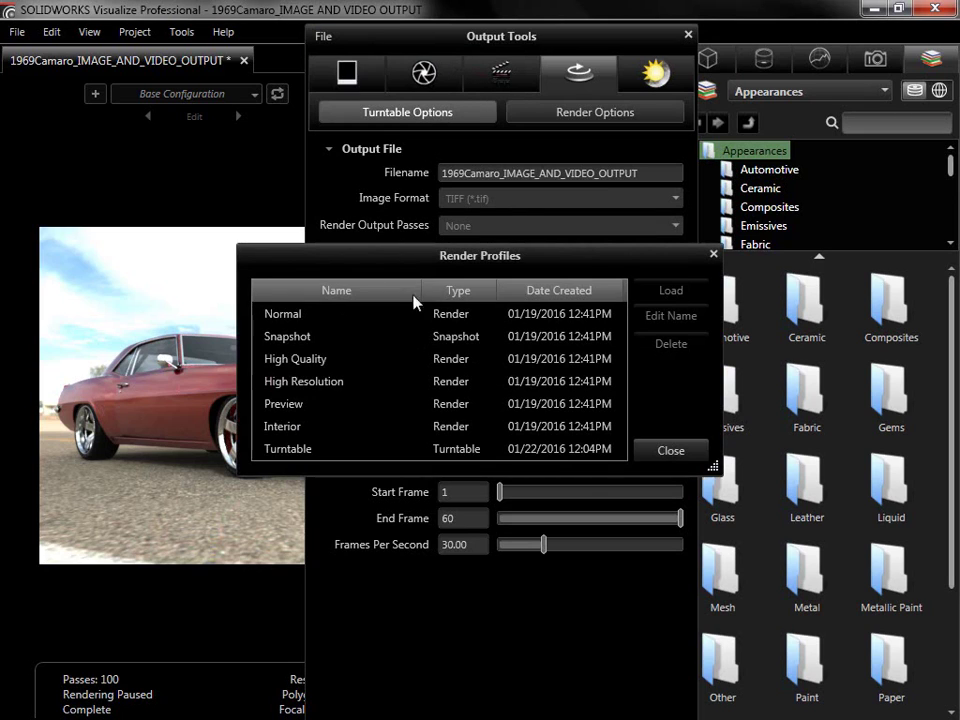
pyautogui.click(333, 449)
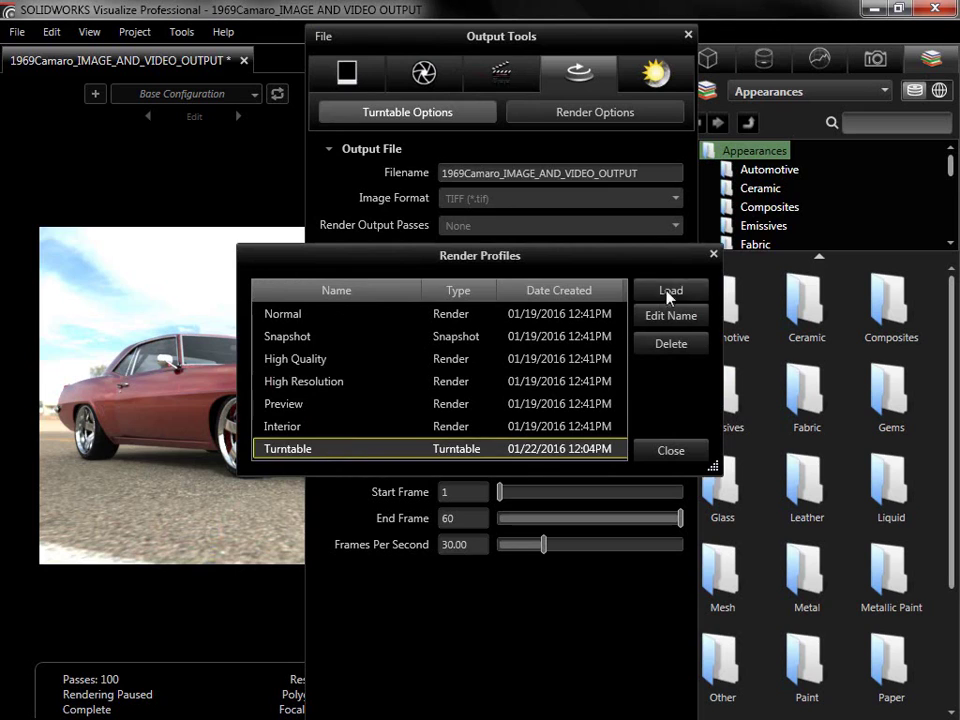
pyautogui.click(713, 256)
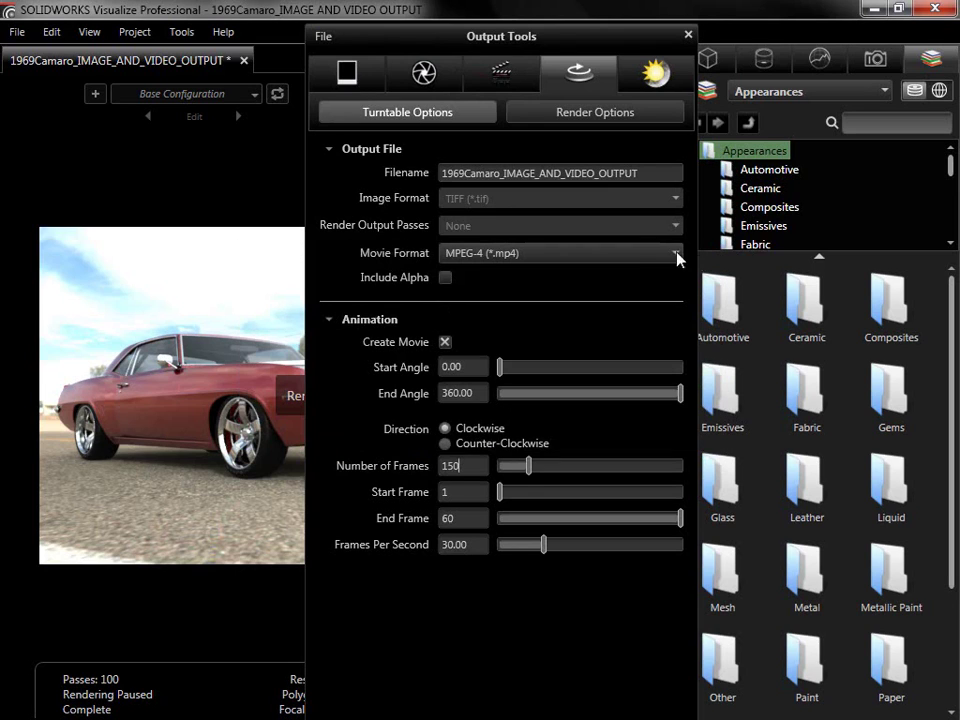
# Start a 1920x1080 Accurate still render of the Camaro and dismiss the performance tip
pyautogui.click(426, 73)
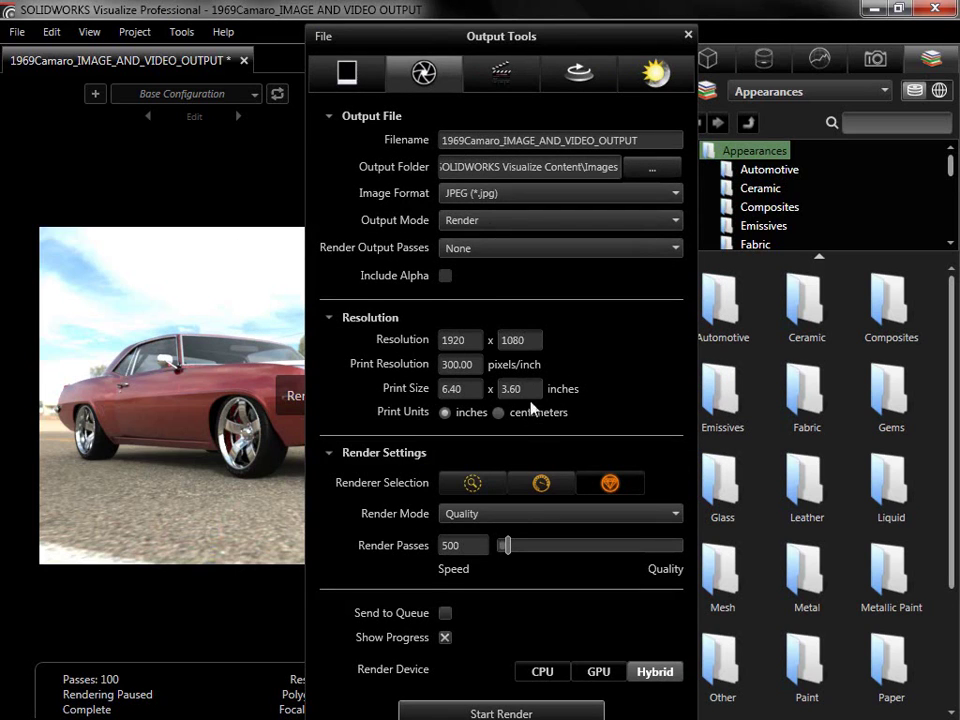
pyautogui.click(541, 483)
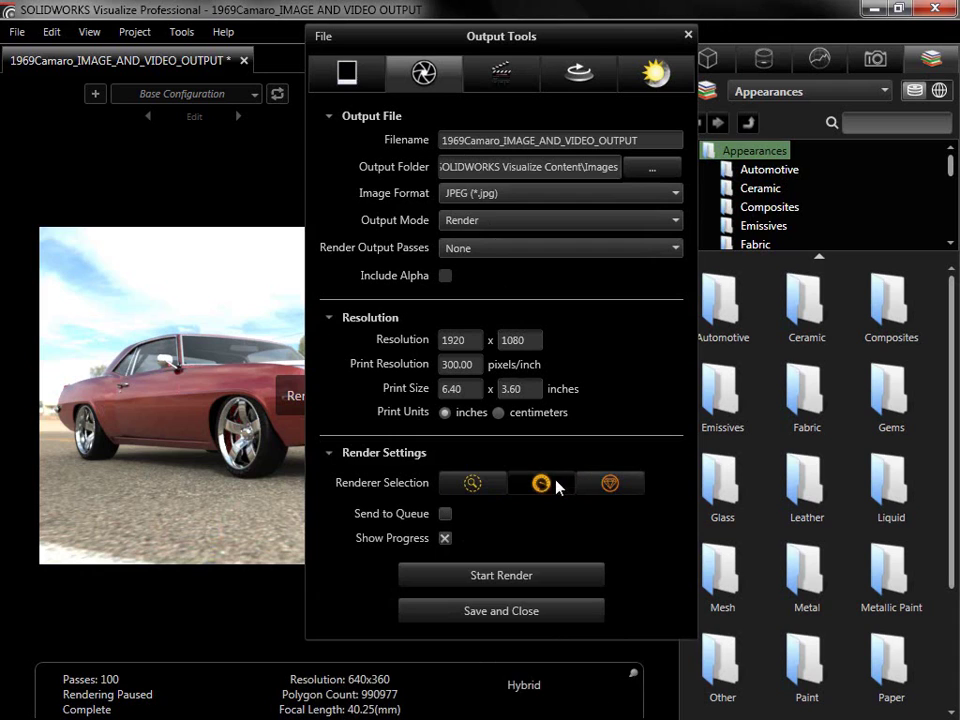
pyautogui.click(549, 575)
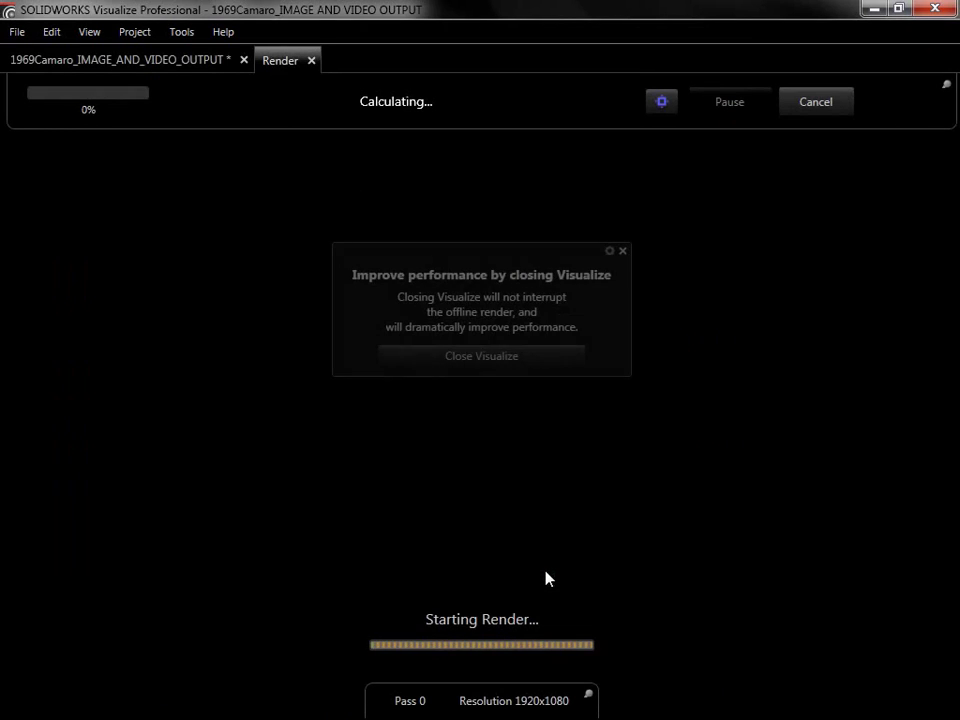
pyautogui.click(622, 251)
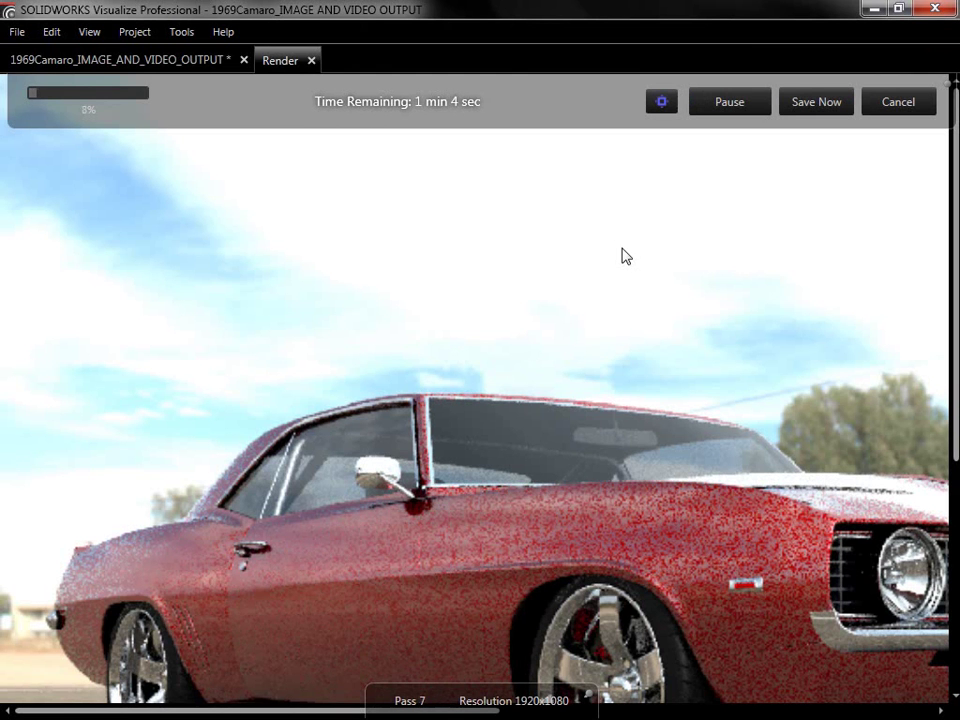